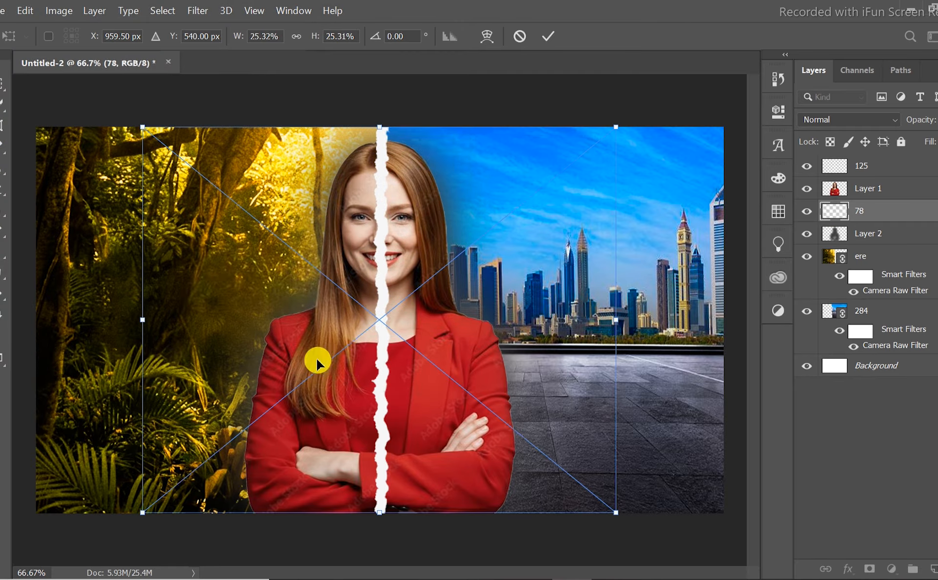
# Scale the dollar bills layer to about 17.1% and place the bills over the city half of the image.
pyautogui.moveTo(615, 126); pyautogui.dragTo(446, 231)
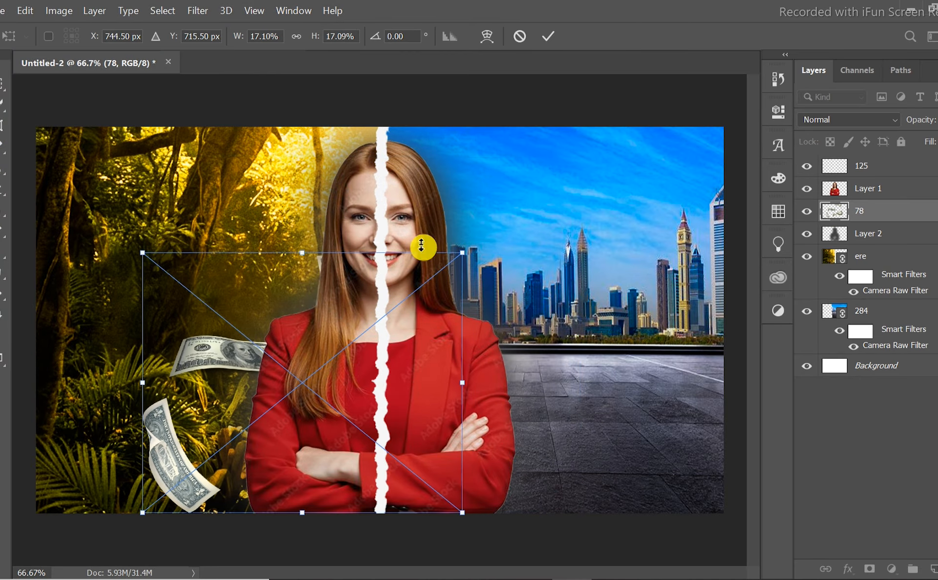
pyautogui.moveTo(210, 357); pyautogui.dragTo(529, 292)
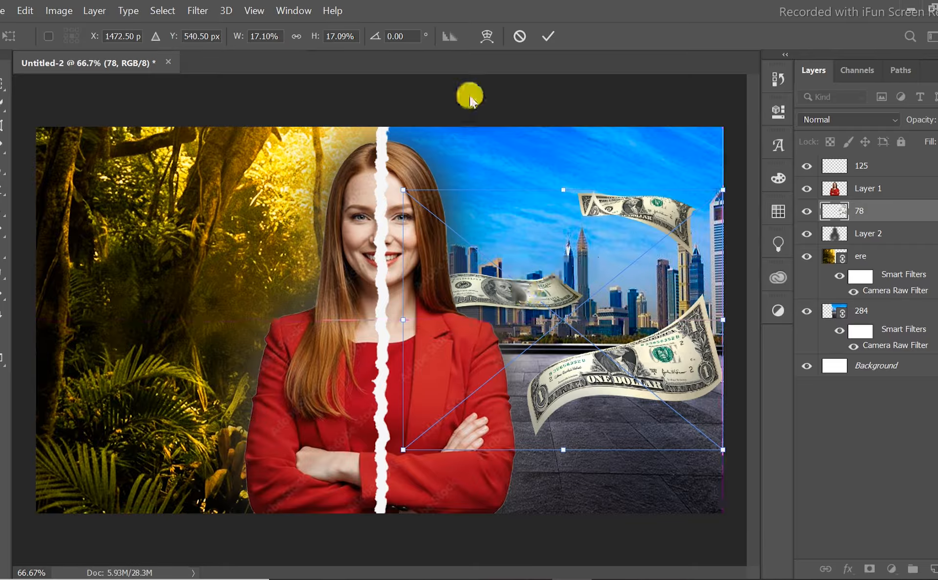
pyautogui.click(550, 35)
# Apply a Gaussian Blur with a 4.0-pixel radius to the dollar bills layer.
pyautogui.click(209, 10)
pyautogui.moveTo(357, 178)
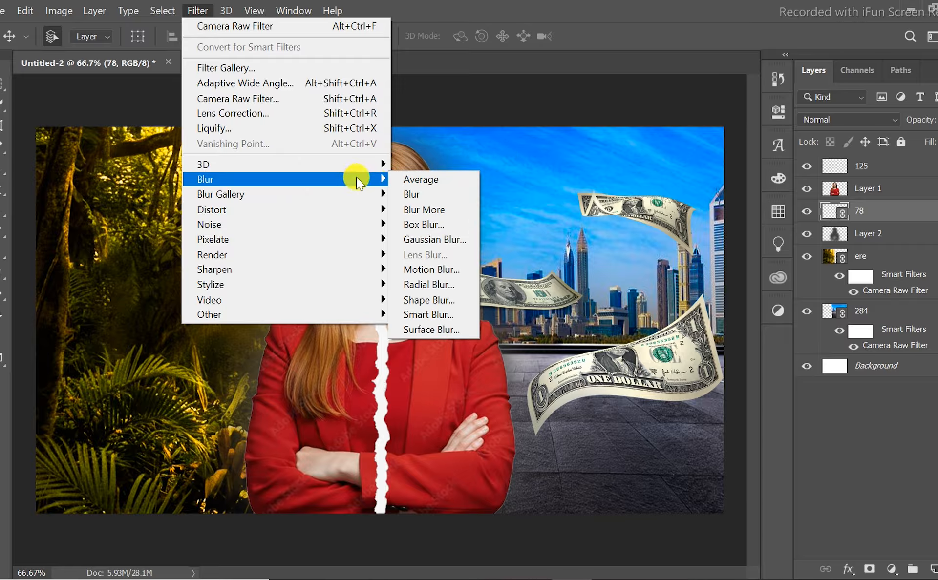
pyautogui.click(425, 240)
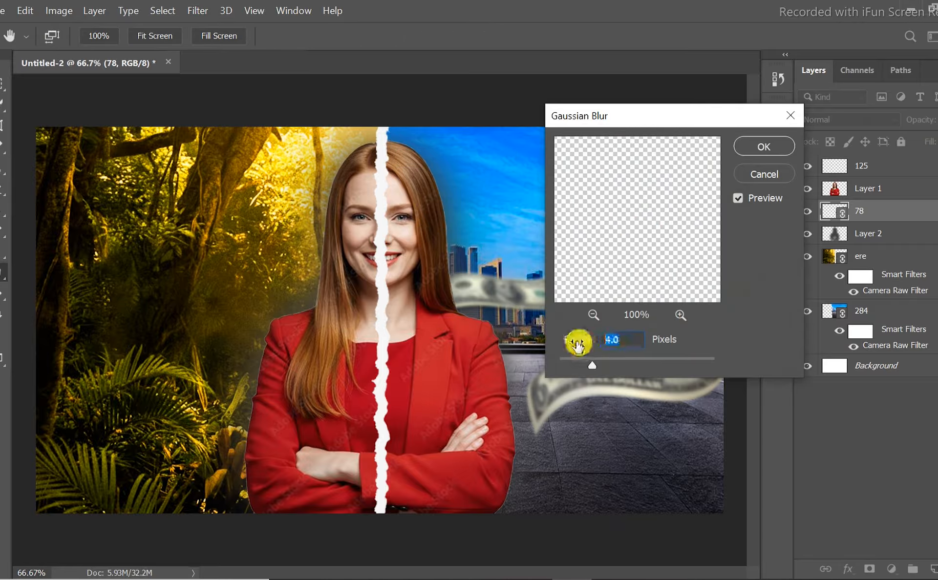
pyautogui.click(766, 144)
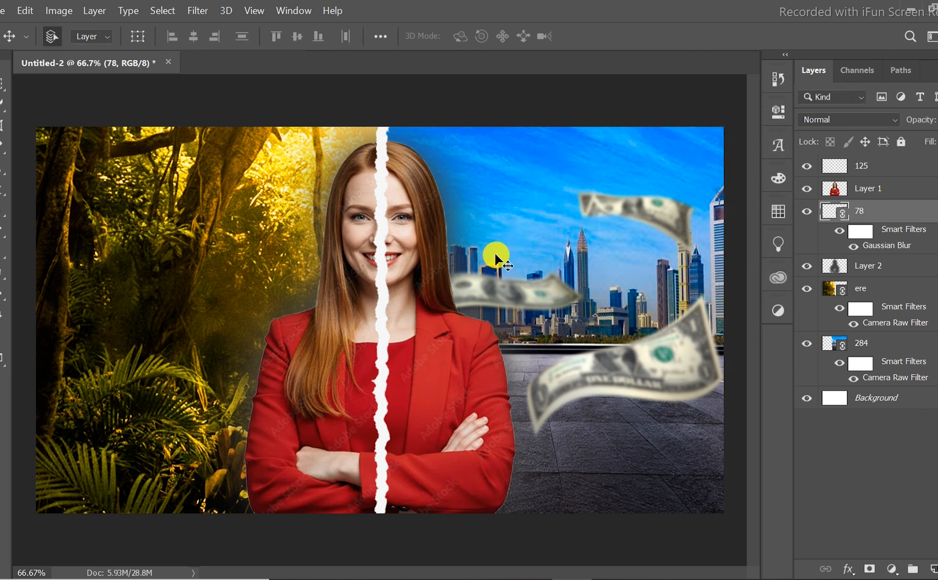
# Add a black drop shadow effect to the torn white paper strip, layer 125.
pyautogui.click(382, 317)
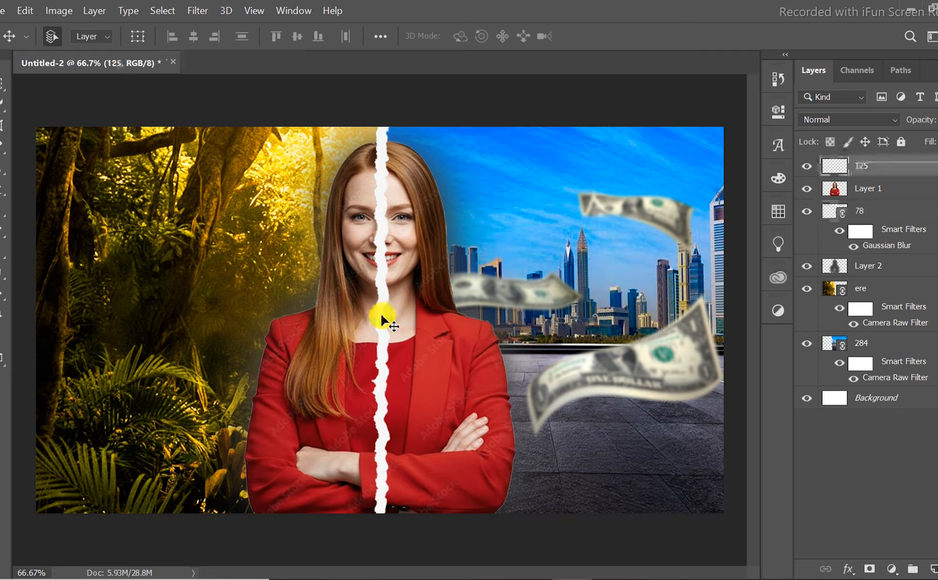
pyautogui.rightClick(882, 166)
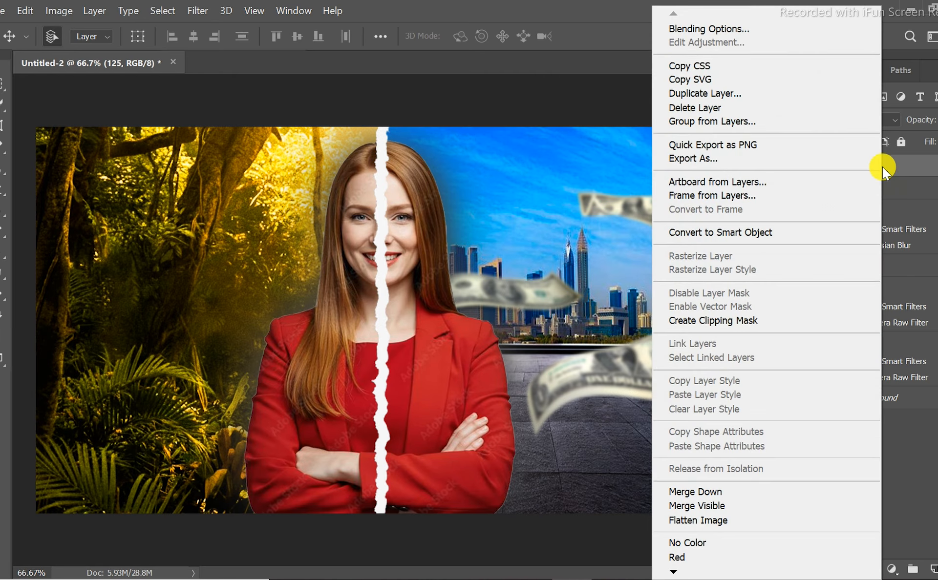
pyautogui.click(772, 28)
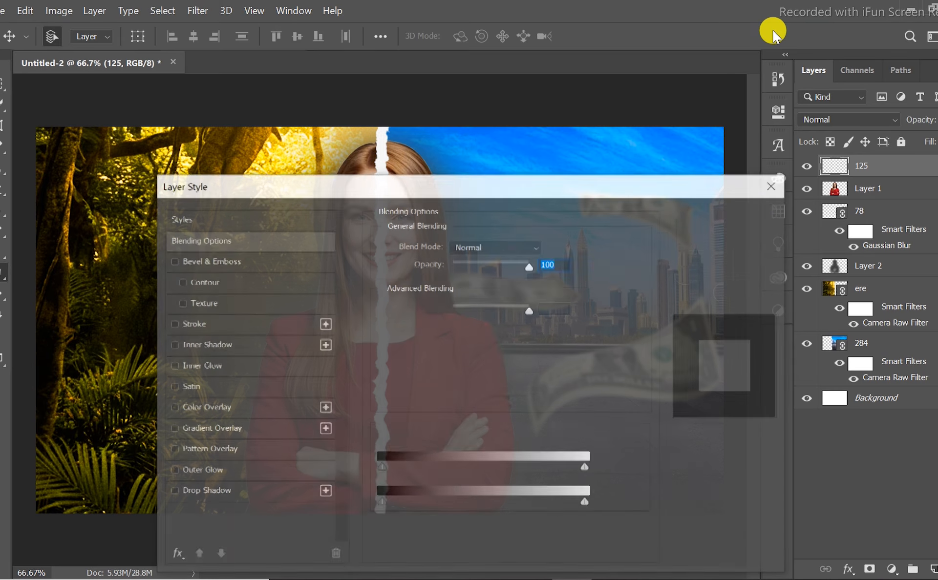
pyautogui.moveTo(576, 184); pyautogui.dragTo(850, 98)
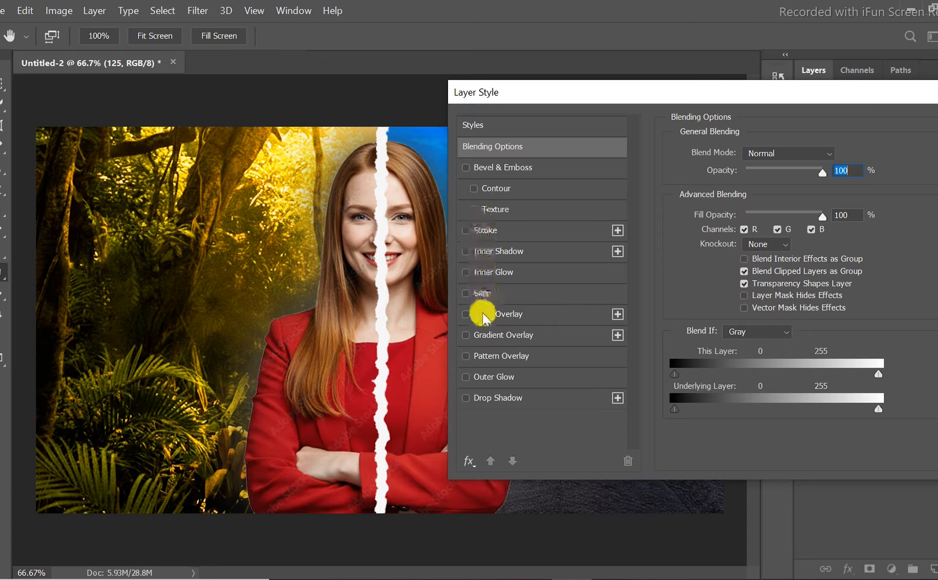
pyautogui.click(486, 400)
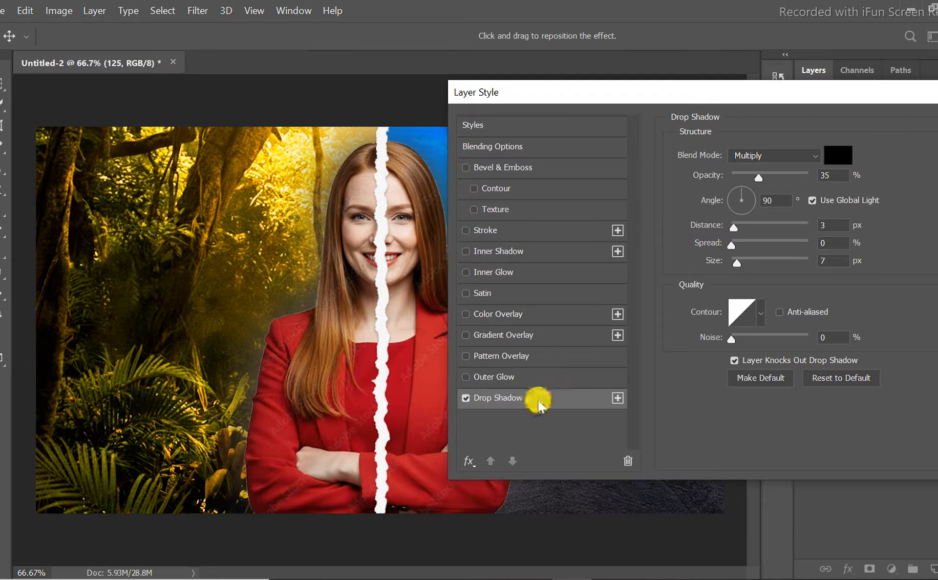
pyautogui.click(832, 154)
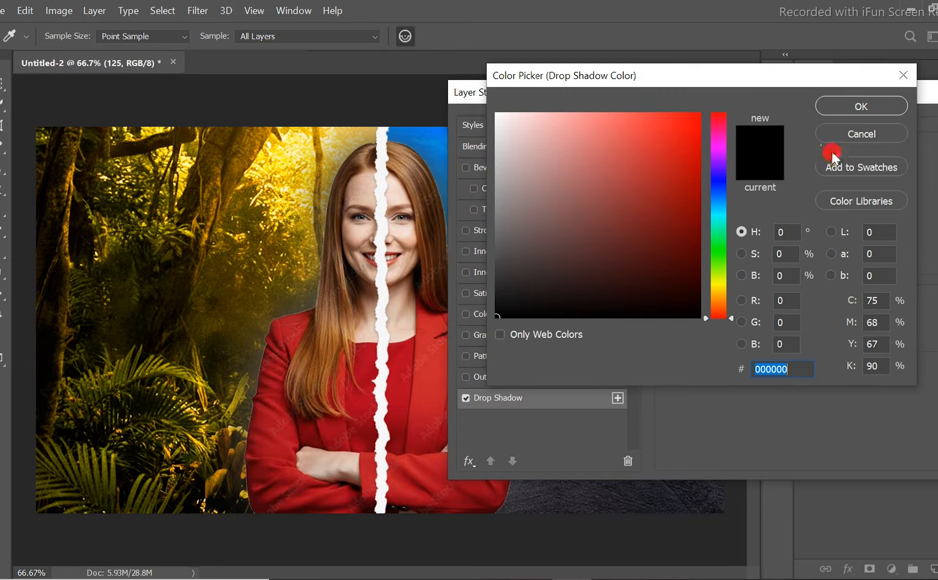
pyautogui.click(860, 108)
# Set the drop shadow to Multiply with distance 9 px, spread 35% and size about 35 px, and apply the layer style.
pyautogui.click(788, 154)
pyautogui.click(759, 170)
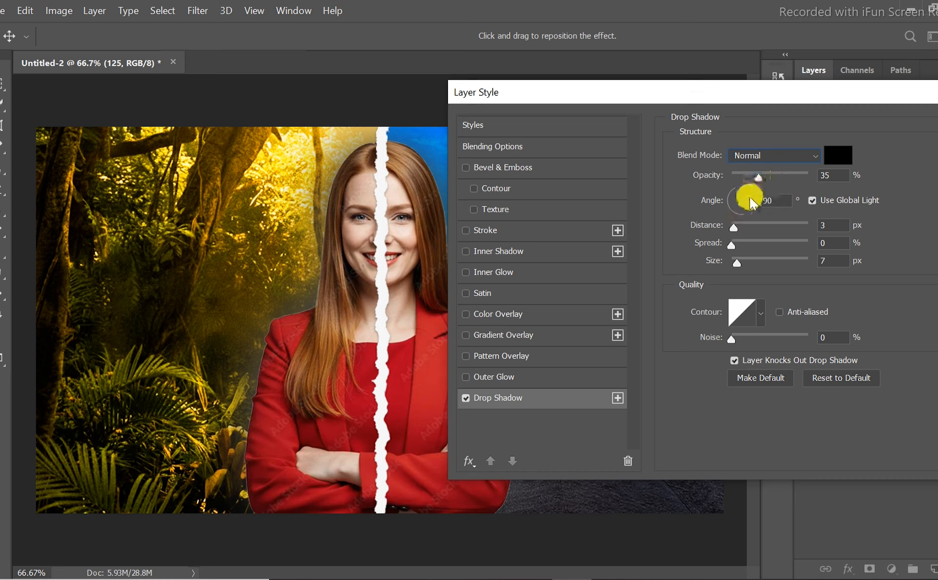
pyautogui.moveTo(737, 225); pyautogui.dragTo(746, 262)
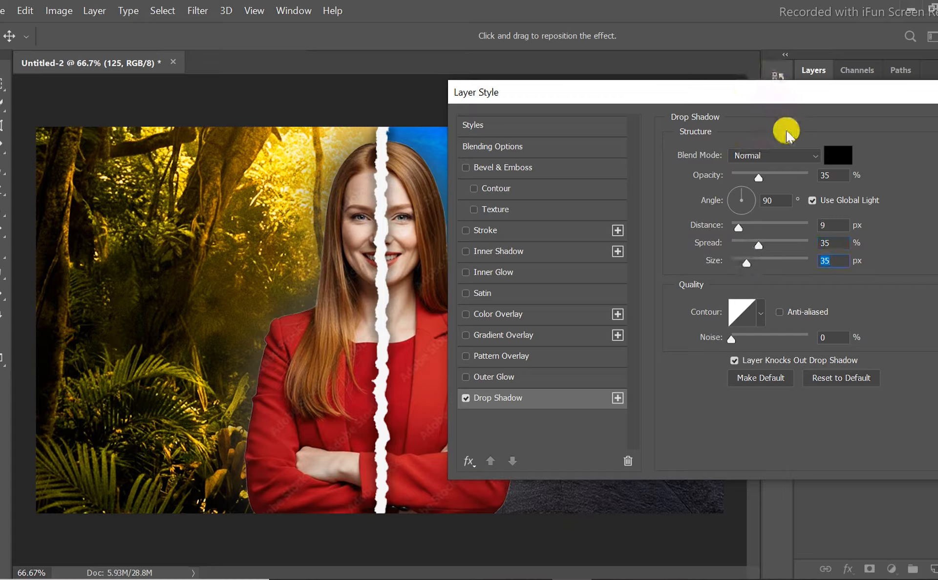
pyautogui.click(787, 156)
pyautogui.click(758, 215)
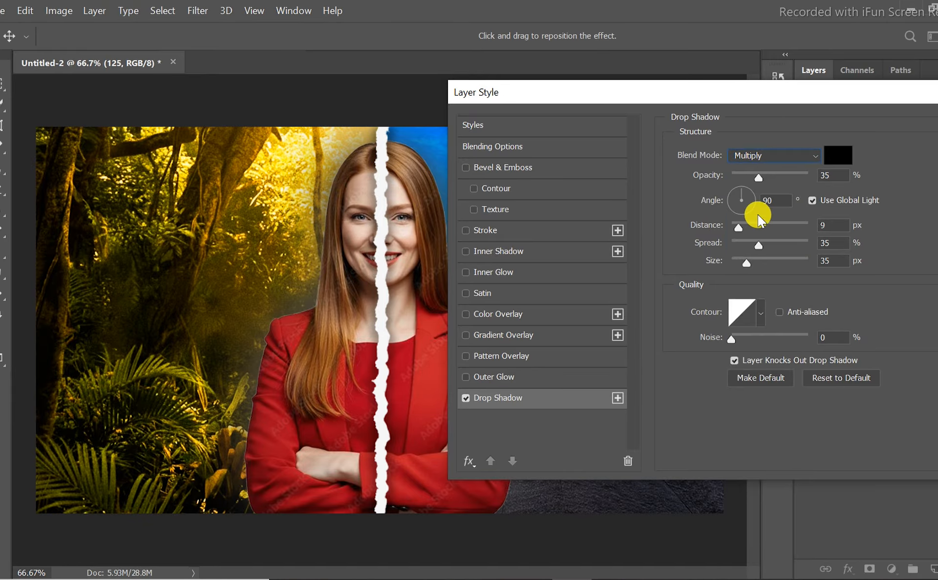
pyautogui.moveTo(744, 255); pyautogui.dragTo(743, 262)
pyautogui.moveTo(898, 92); pyautogui.dragTo(879, 109)
pyautogui.click(915, 130)
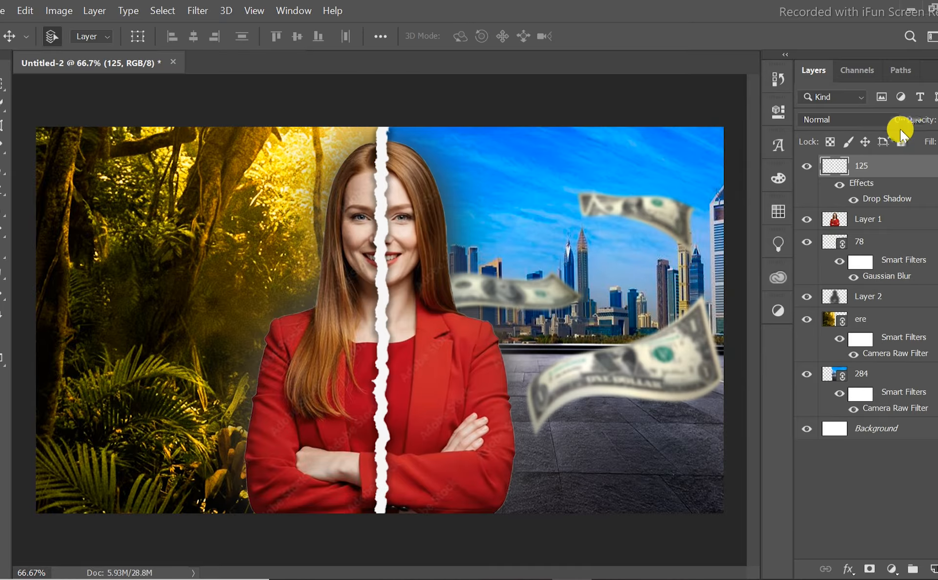
# Add a text layer above all other layers reading "THE FULL STORRY".
pyautogui.click(837, 186)
pyautogui.click(836, 186)
pyautogui.press('t')
pyautogui.click(155, 198)
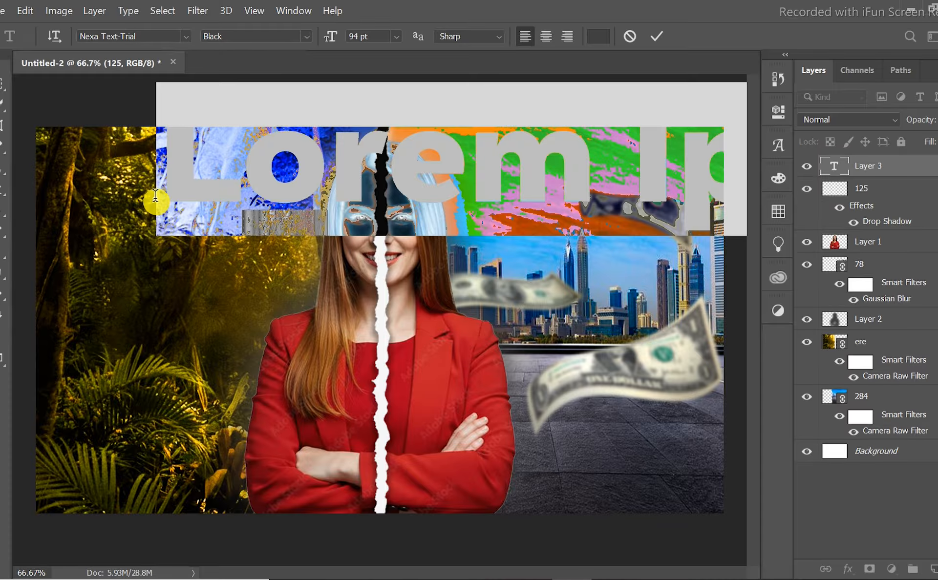
pyautogui.write('I')
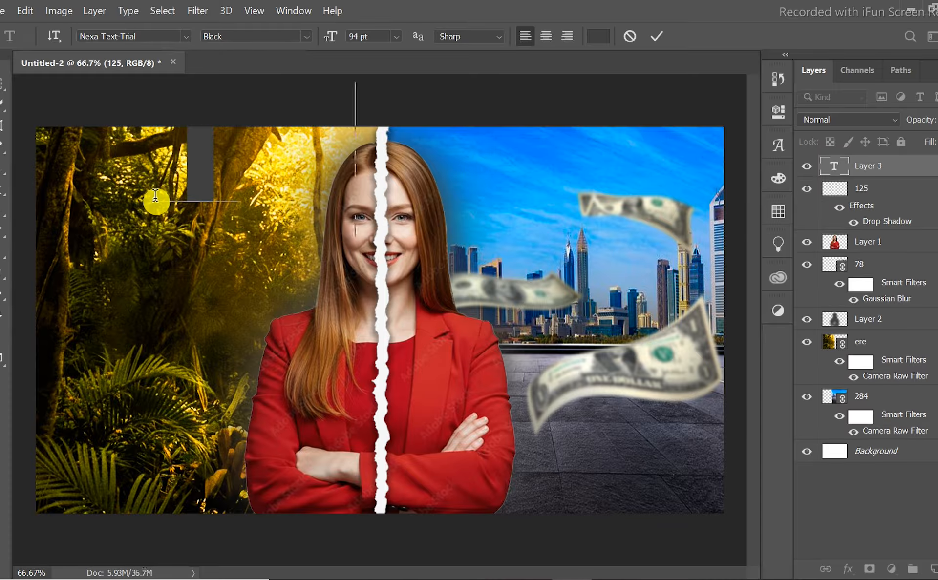
pyautogui.write('HE FUL')
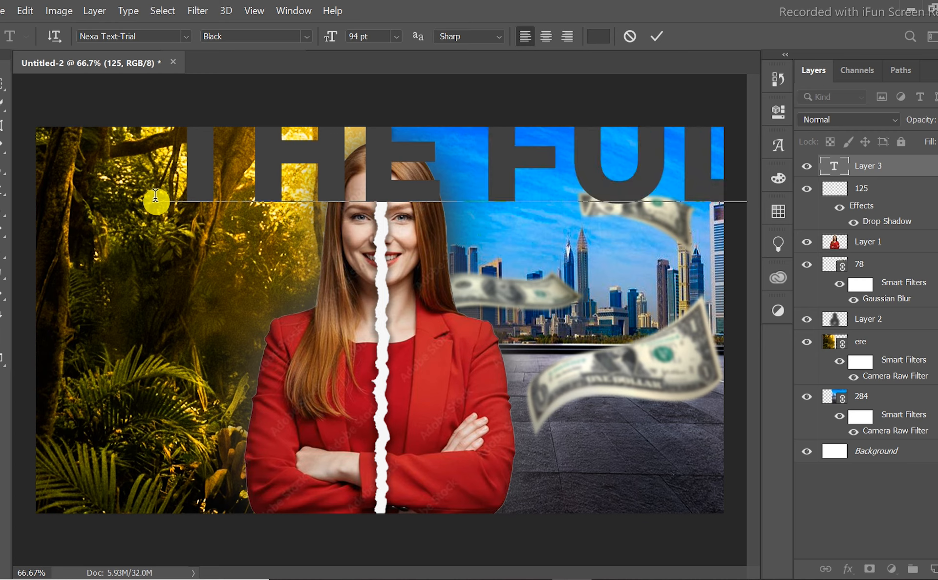
pyautogui.click(657, 36)
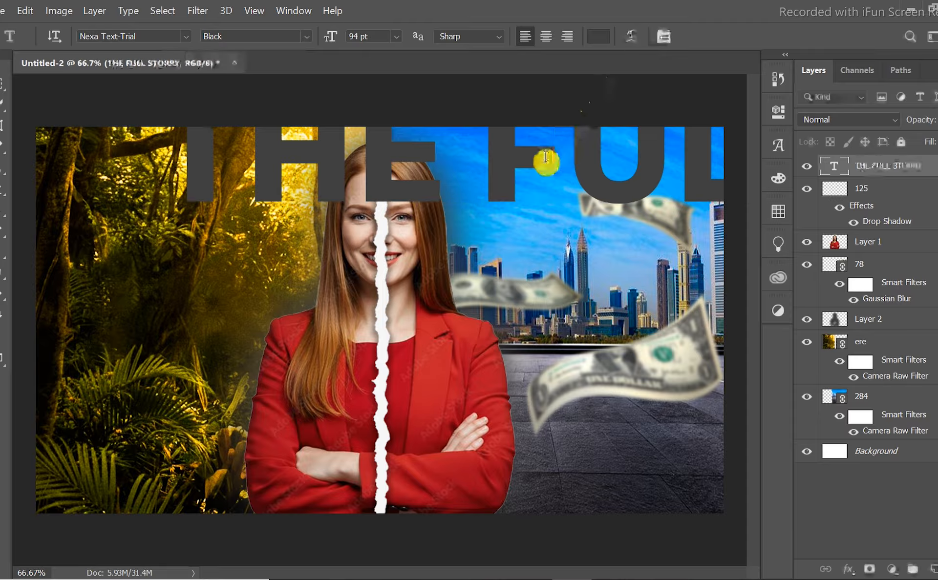
# Scale the title text down to about 41.84 pt and place it across the upper edge of the image.
pyautogui.hotkey('ctrl', 't')
pyautogui.moveTo(155, 82); pyautogui.dragTo(135, 183)
pyautogui.moveTo(56, 128); pyautogui.dragTo(240, 175)
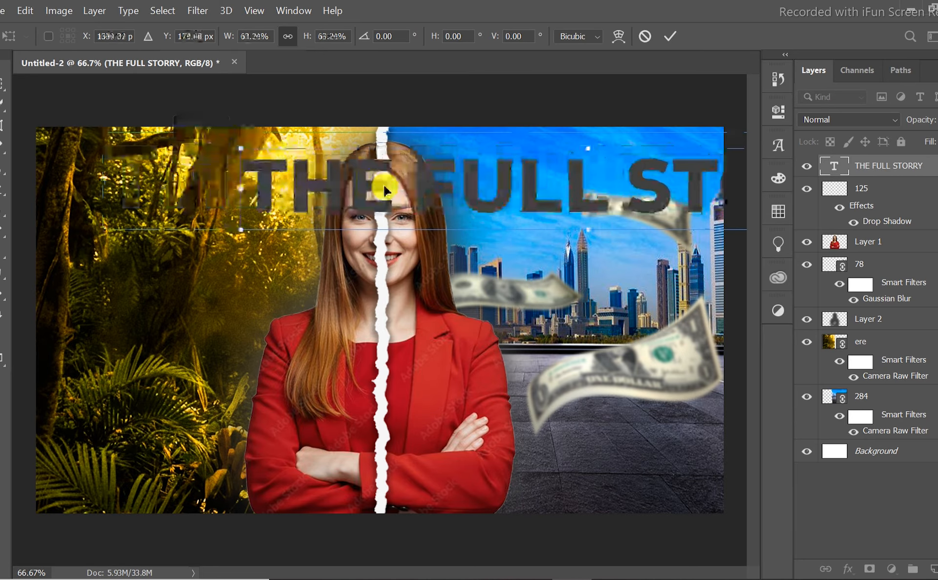
pyautogui.moveTo(489, 208); pyautogui.dragTo(291, 188)
pyautogui.moveTo(738, 206); pyautogui.dragTo(626, 194)
pyautogui.moveTo(488, 178); pyautogui.dragTo(532, 173)
pyautogui.click(669, 37)
# Try to set the title's text color to white (ffffff).
pyautogui.doubleClick(577, 160)
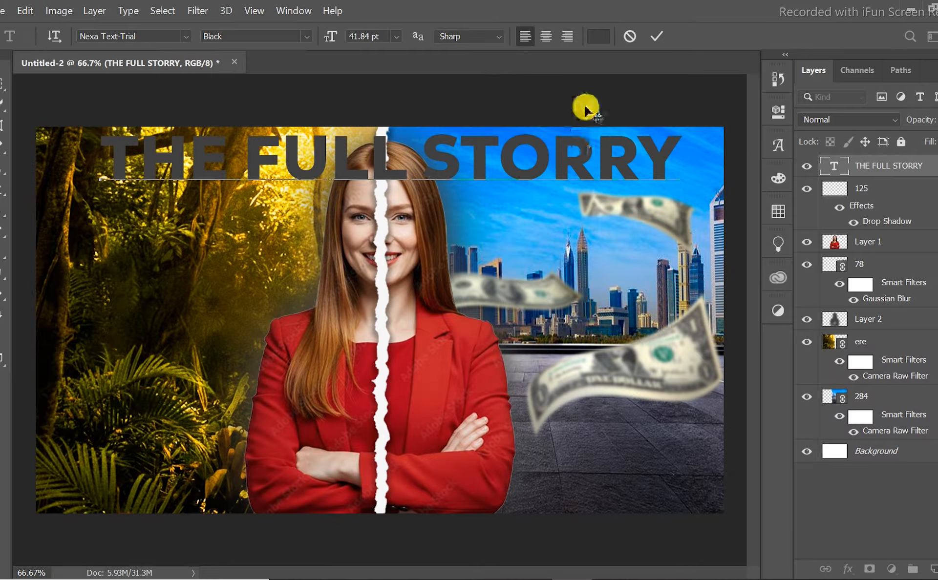
pyautogui.click(605, 39)
pyautogui.moveTo(517, 146); pyautogui.dragTo(479, 84)
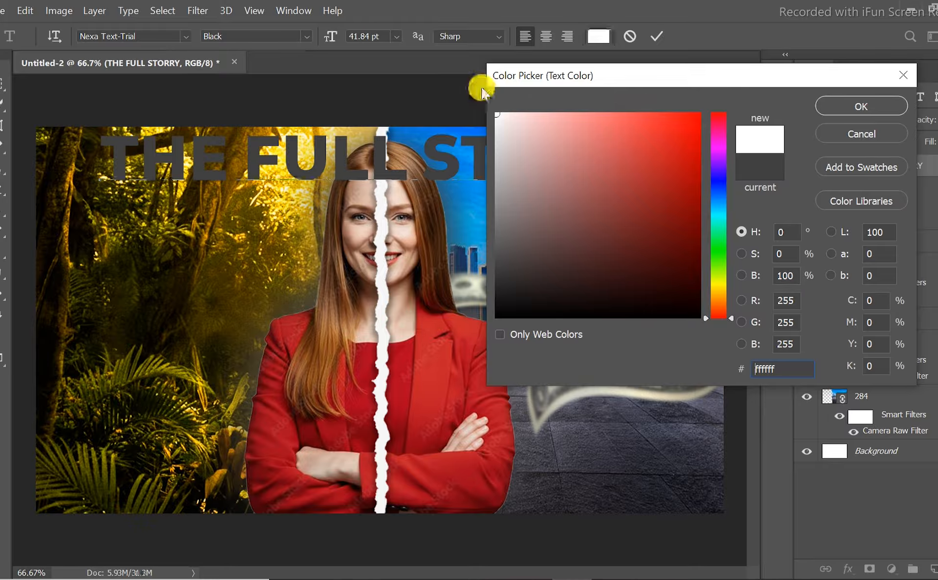
pyautogui.click(846, 106)
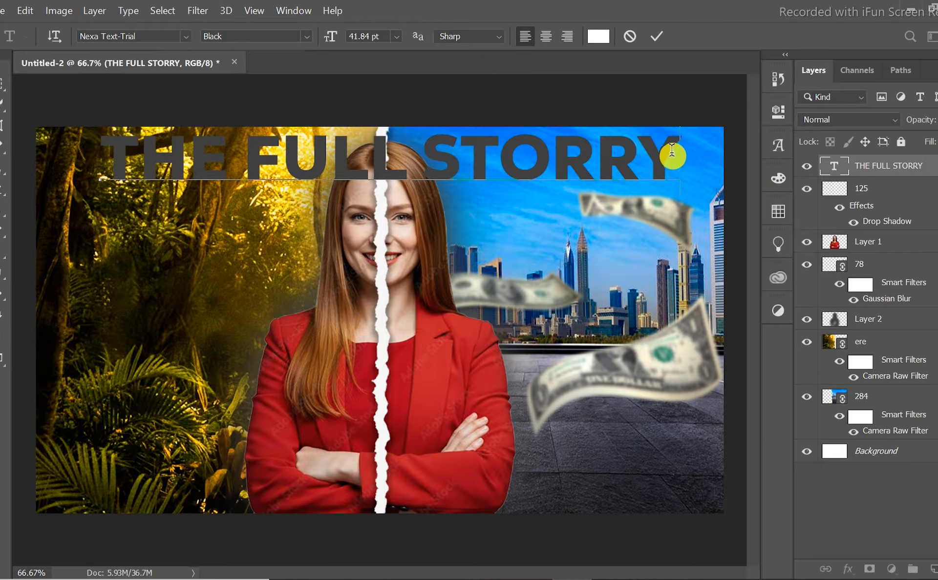
# Select the whole title text and set its color to off-white fdfafa.
pyautogui.hotkey('ctrl', 'a')
pyautogui.click(598, 36)
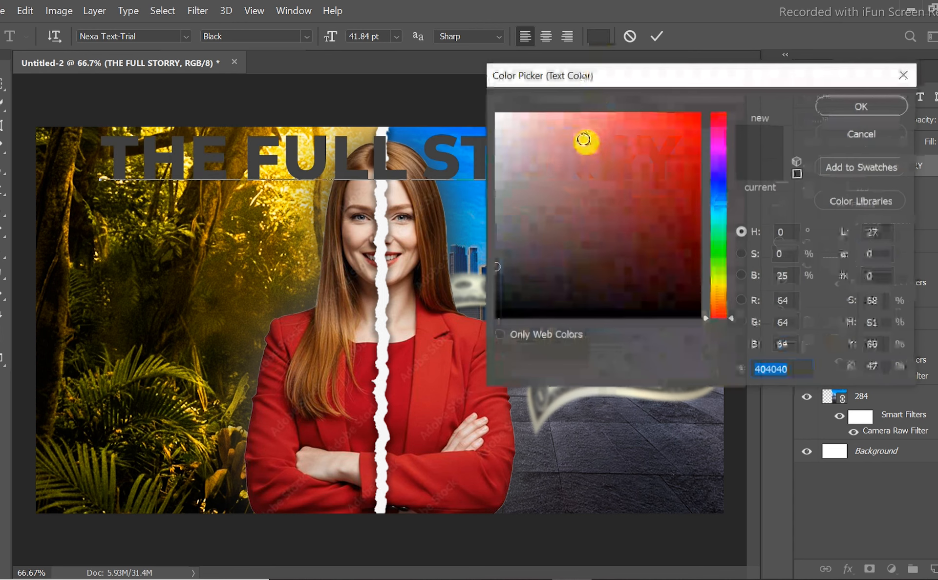
pyautogui.click(502, 112)
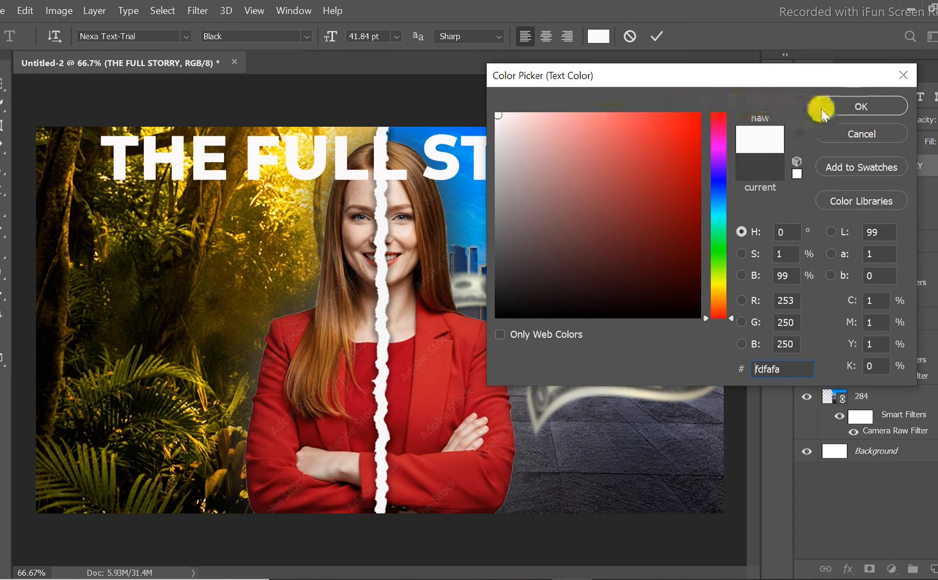
pyautogui.click(856, 107)
pyautogui.click(656, 30)
# Place the title layer directly beneath Layer 1 so it sits behind the woman, and shift the title slightly left.
pyautogui.press('v')
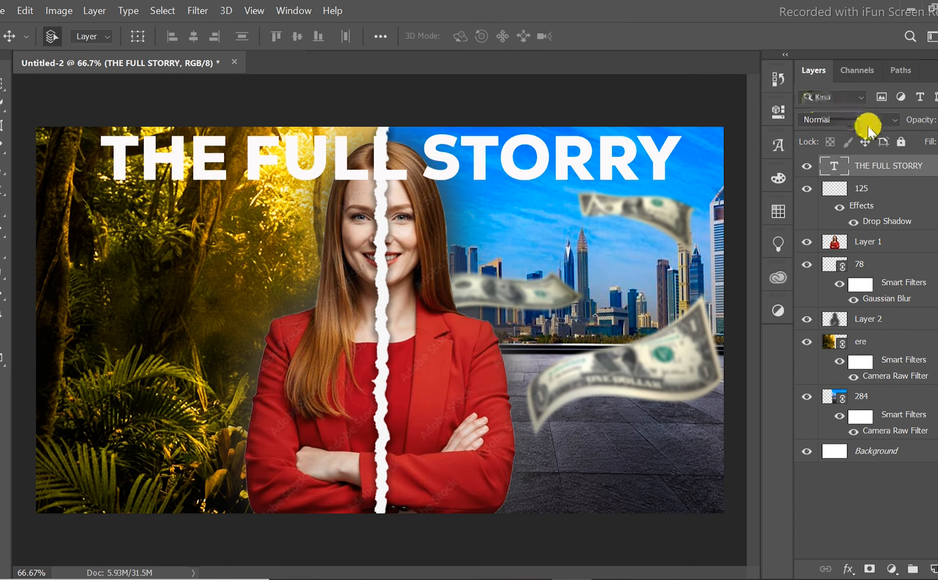
pyautogui.moveTo(900, 161); pyautogui.dragTo(886, 249)
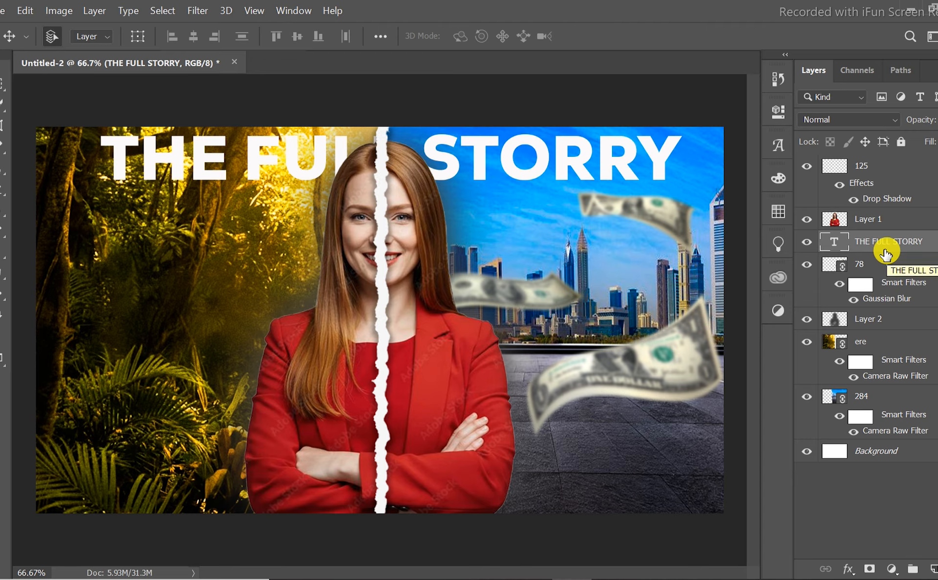
pyautogui.moveTo(582, 164); pyautogui.dragTo(576, 164)
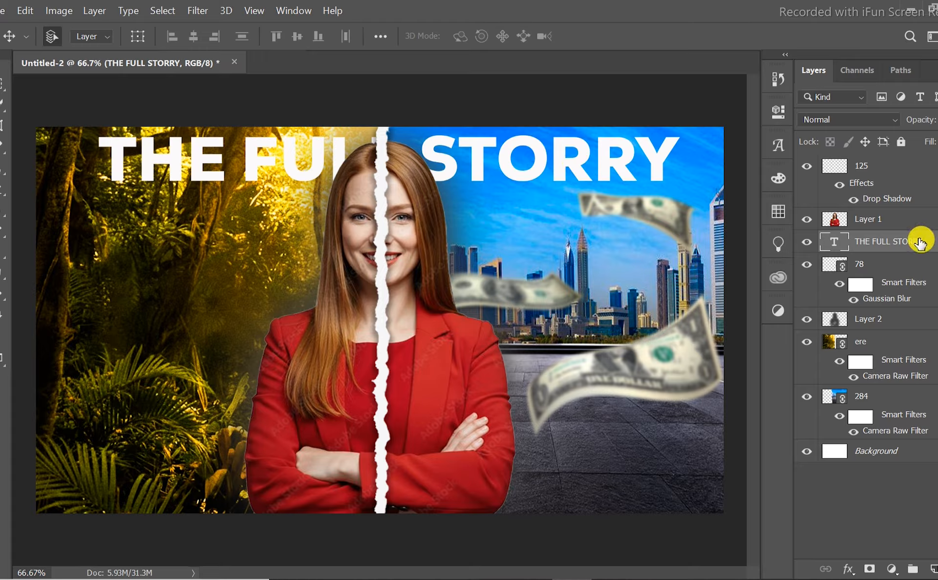
# Duplicate the title layer and set the lower original's text color to grey bcbbbb.
pyautogui.hotkey('ctrl', 'j')
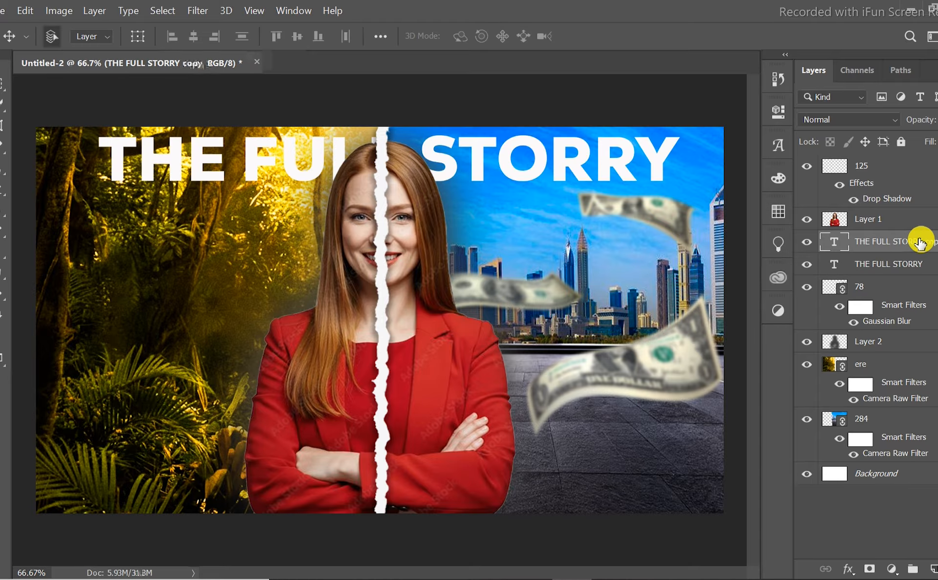
pyautogui.click(896, 263)
pyautogui.doubleClick(837, 259)
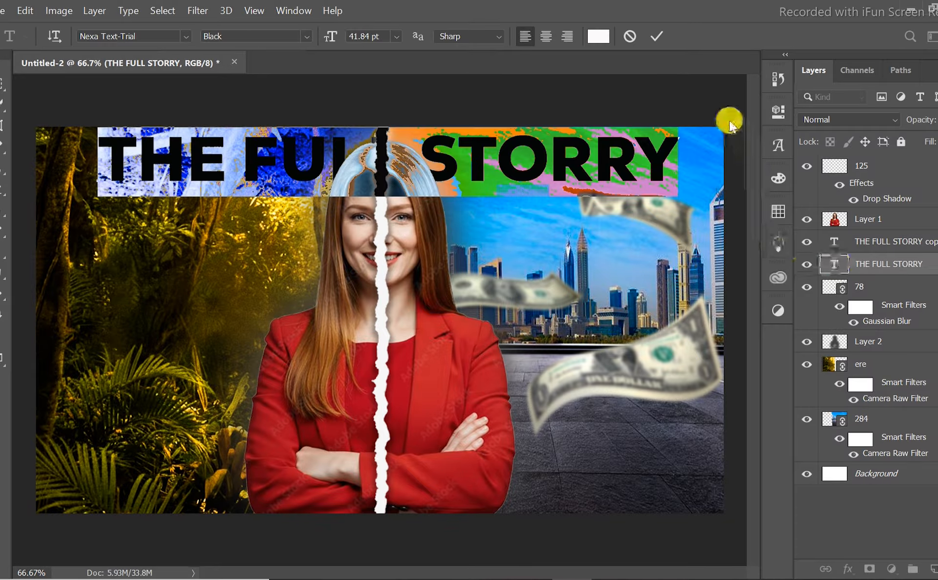
pyautogui.click(598, 36)
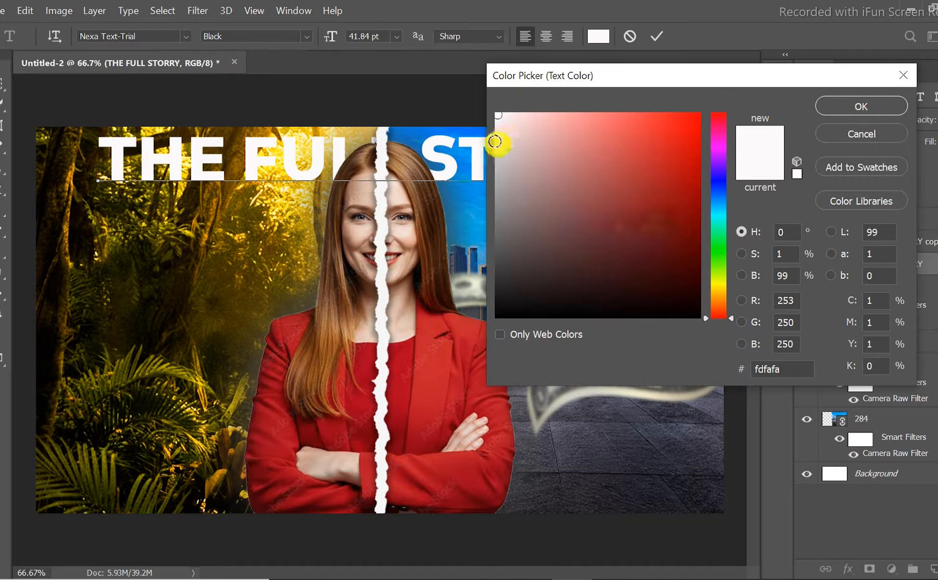
pyautogui.click(495, 167)
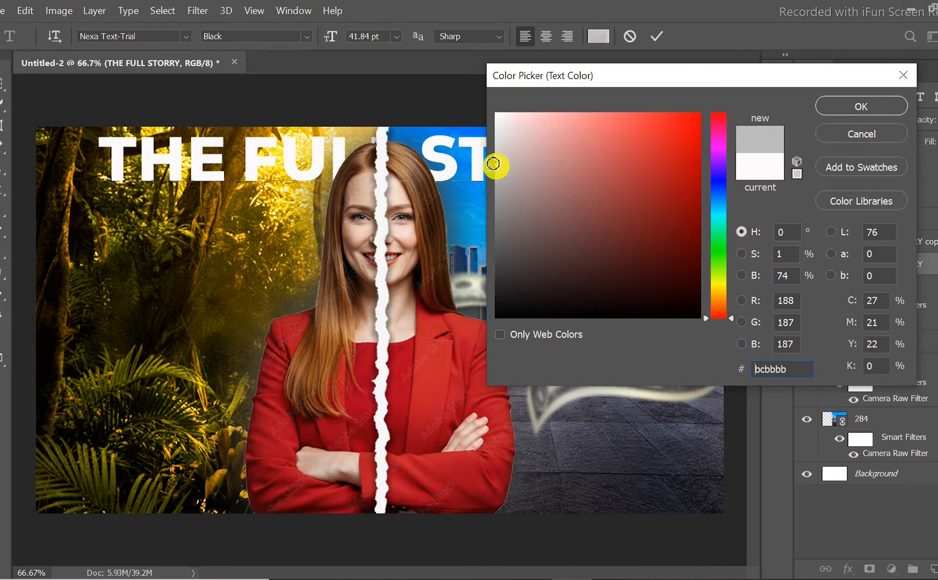
pyautogui.click(834, 106)
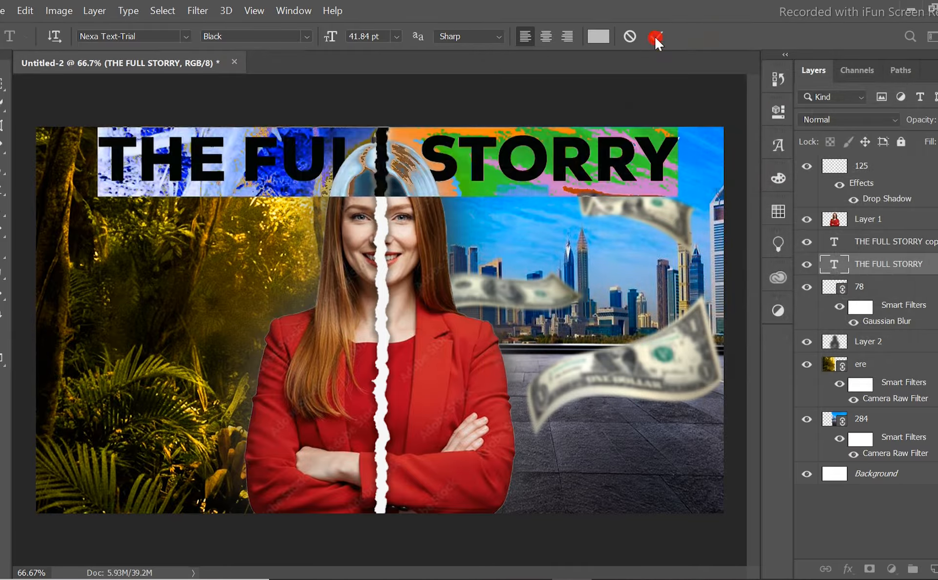
pyautogui.click(656, 36)
# Nudge the grey title layer slightly downward to form a 3D edge beneath the white title.
pyautogui.press('Down')
pyautogui.press('Down')
pyautogui.press('Down')
pyautogui.press('Down')
pyautogui.press('Down')
pyautogui.press('Down')
pyautogui.press('Down')
pyautogui.press('Down')
pyautogui.press('Down')
pyautogui.press('Down')
pyautogui.press('Down')
pyautogui.press('Down')
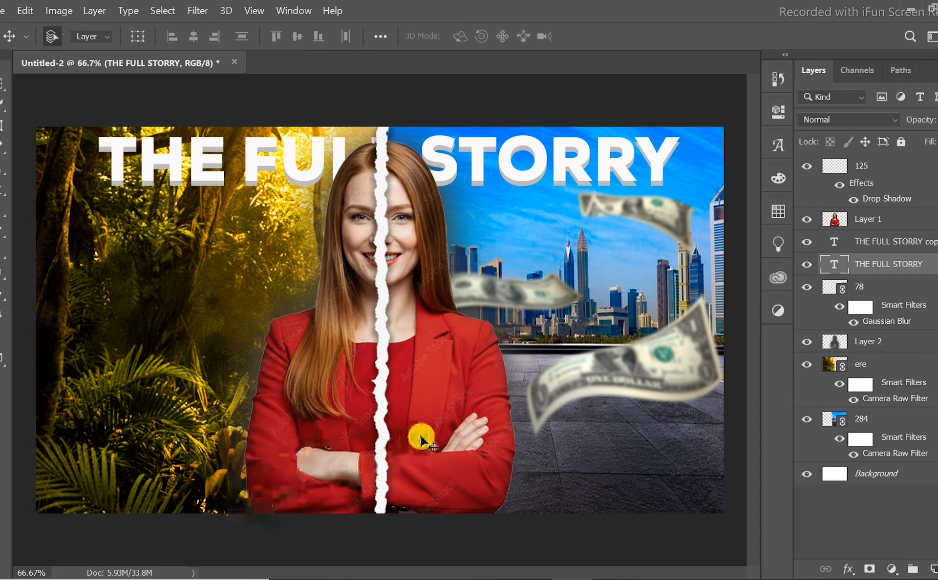
# Add a new empty layer directly above the dollar-bill layer 78, beneath the grey title layer.
pyautogui.hotkey('ctrl', '+')
pyautogui.hotkey('ctrl', '+')
pyautogui.hotkey('ctrl', '+')
pyautogui.moveTo(754, 319); pyautogui.dragTo(740, 195)
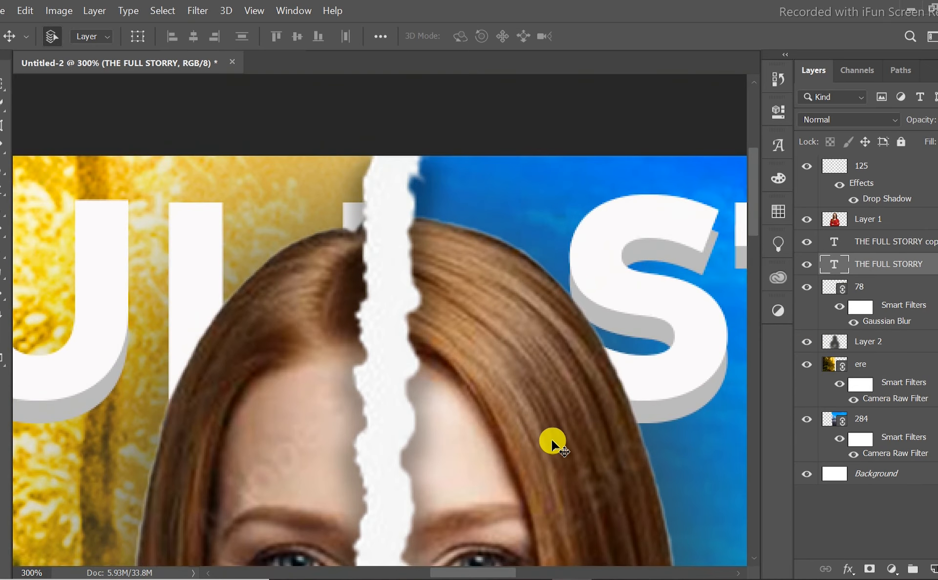
pyautogui.moveTo(453, 573); pyautogui.dragTo(508, 571)
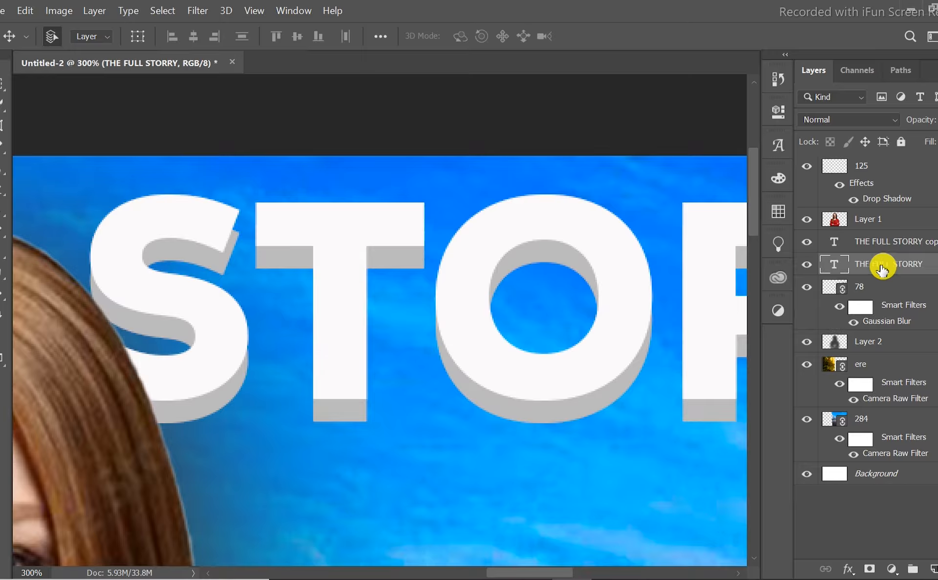
pyautogui.click(890, 287)
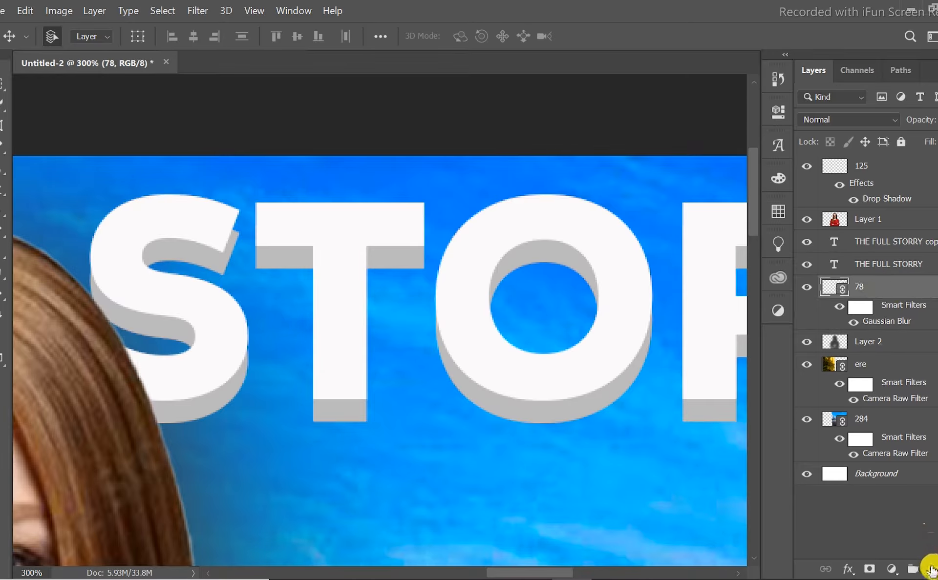
pyautogui.click(931, 569)
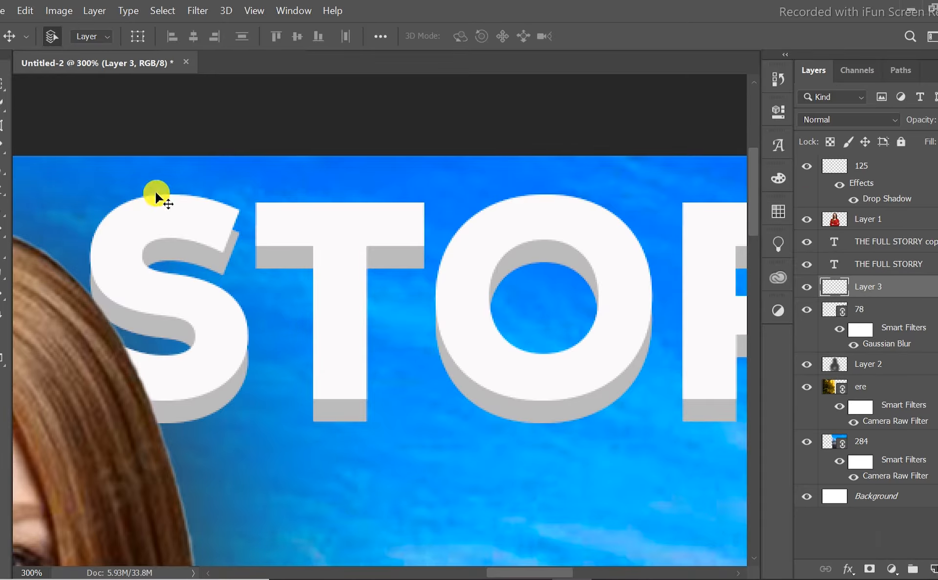
# Activate the Pen tool and set the foreground color to grey bcbbbb, sampled from the 3D edge of the letter S.
pyautogui.click(2, 229)
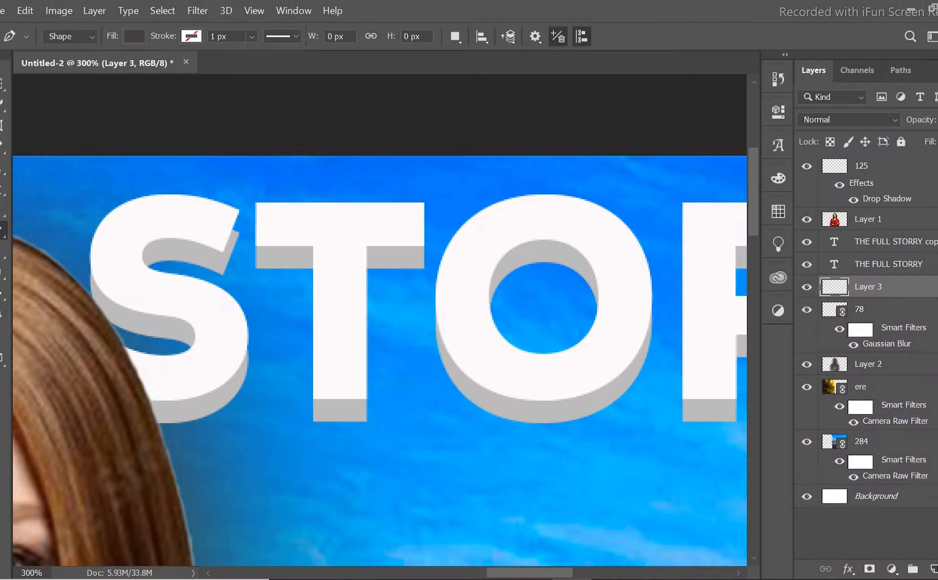
pyautogui.click(1, 334)
pyautogui.click(196, 253)
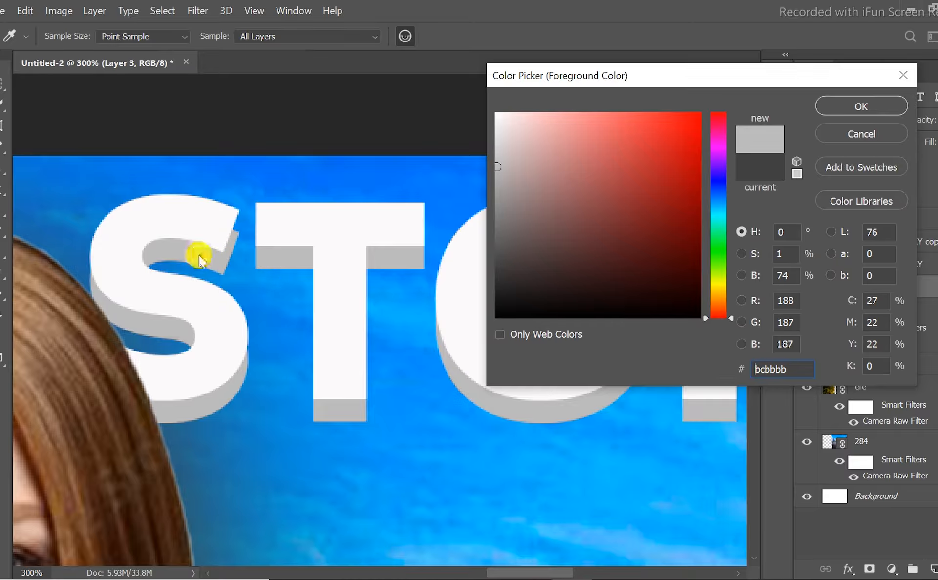
pyautogui.click(194, 253)
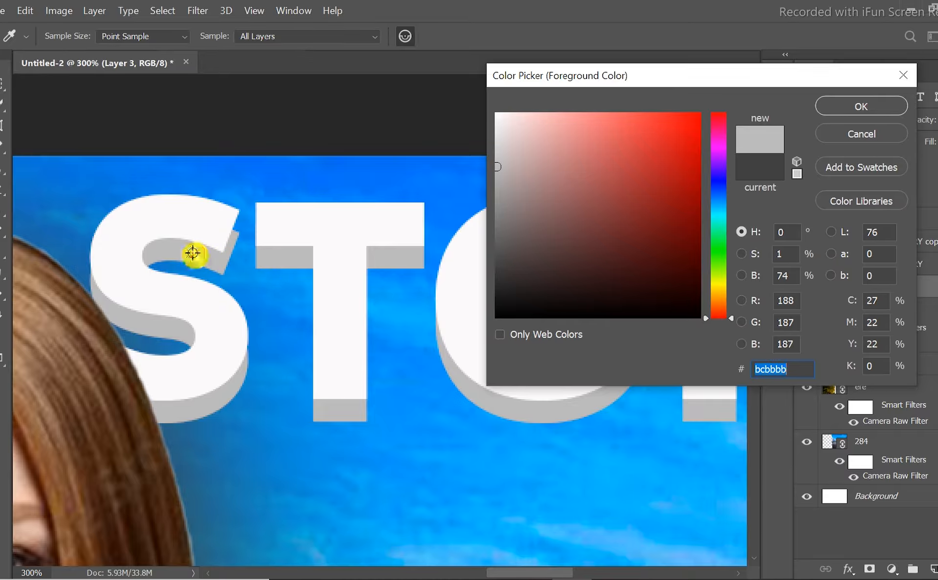
pyautogui.click(843, 110)
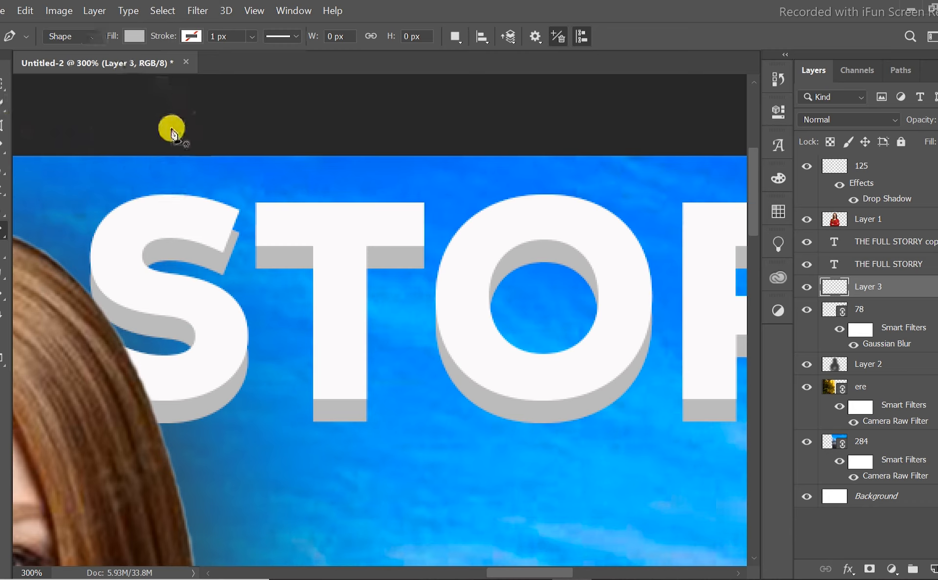
# Draw a small grey triangular Pen shape, about 13 by 15 px, filling the gap at the S's upper tip.
pyautogui.click(240, 217)
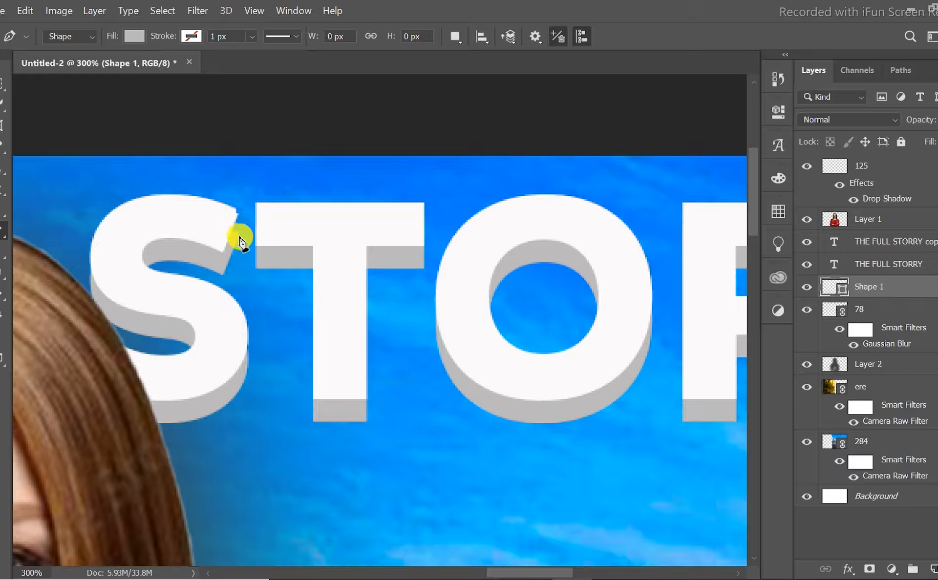
pyautogui.click(218, 230)
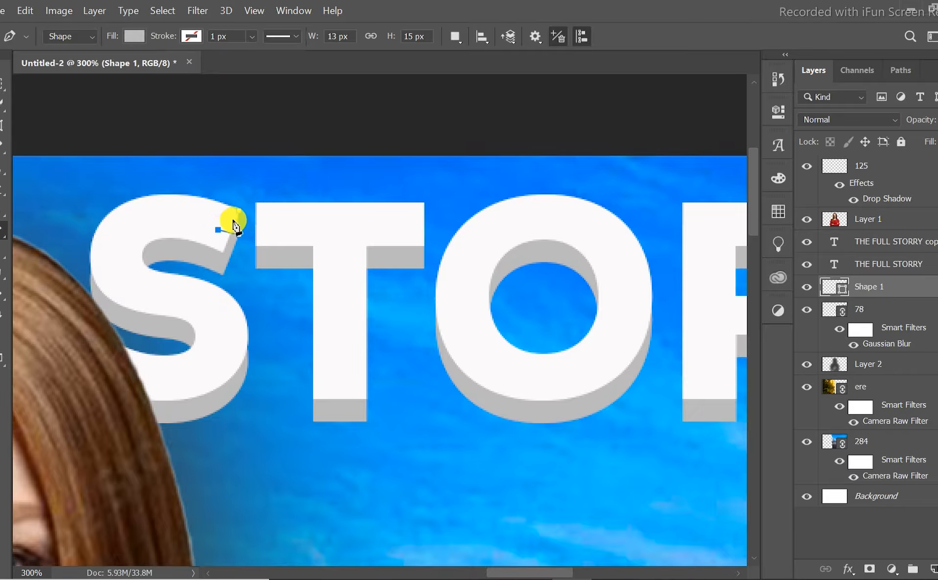
pyautogui.click(238, 211)
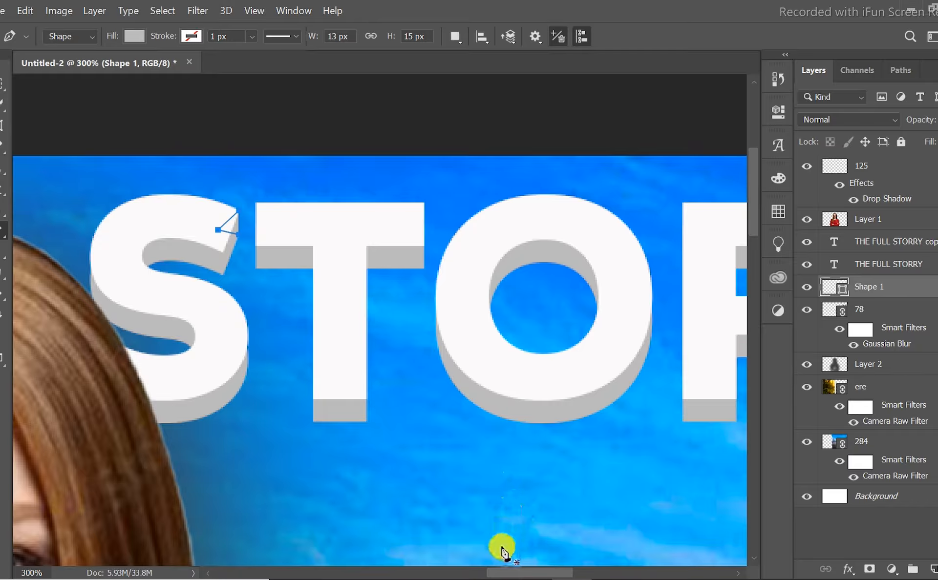
# Start a grey Pen shape at the lower corner of the first R's leg to fill its 3D edge gap.
pyautogui.moveTo(503, 571); pyautogui.dragTo(561, 570)
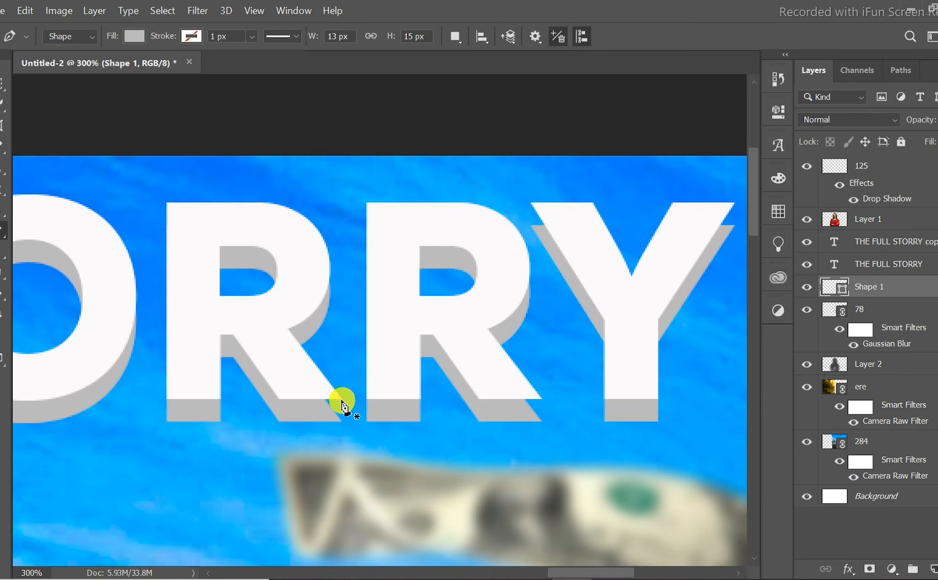
pyautogui.click(342, 427)
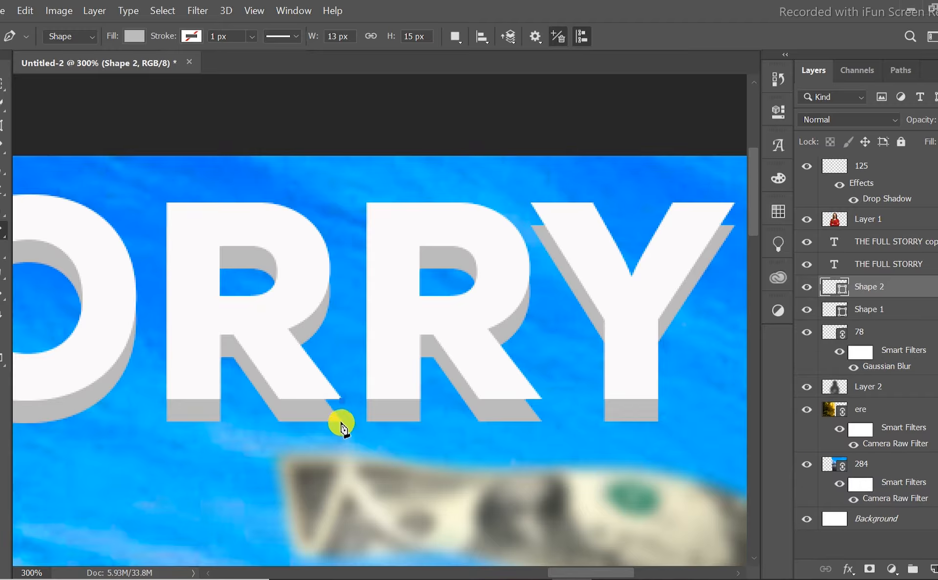